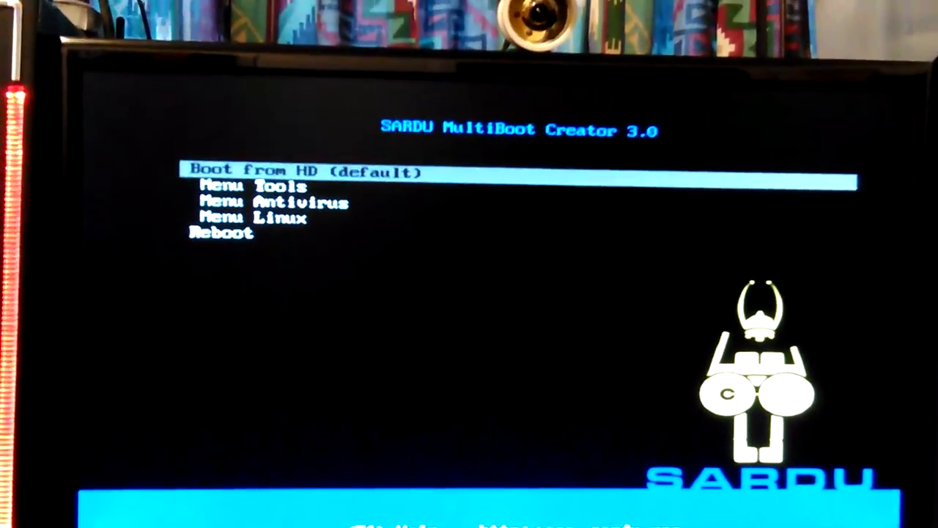
Step: Move down the SARDU 3.0 menu to the Reboot option to restart the PC
{"action": "key", "text": "Down"}
{"action": "key", "text": "Down"}
{"action": "key", "text": "Down"}
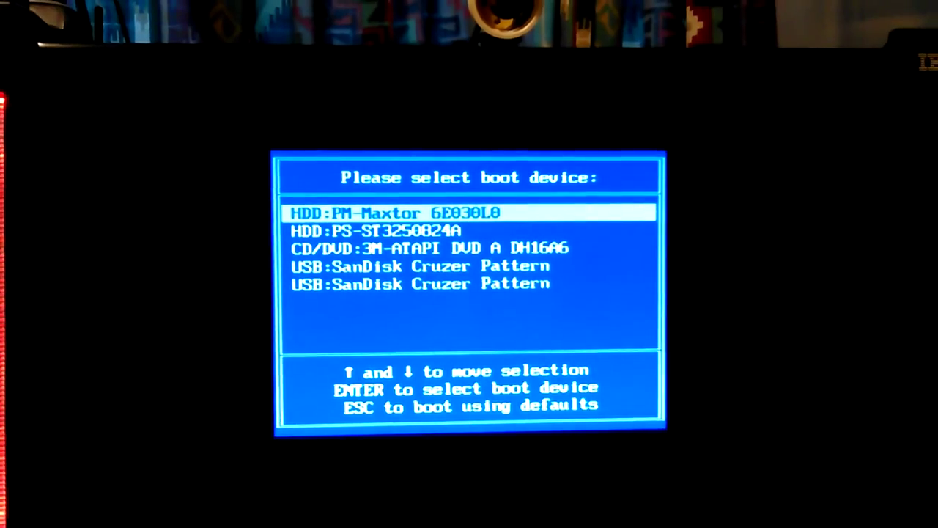
Step: Move the BIOS boot menu selection down two entries to the SanDisk Cruzer Pattern USB drive
{"action": "key", "text": "Down"}
{"action": "key", "text": "Down"}
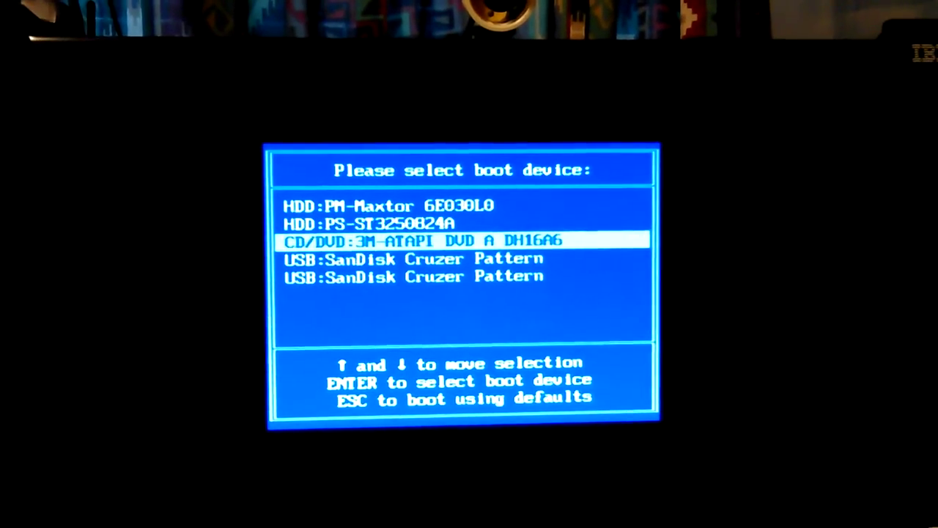
{"action": "key", "text": "Down"}
{"action": "key", "text": "Down"}
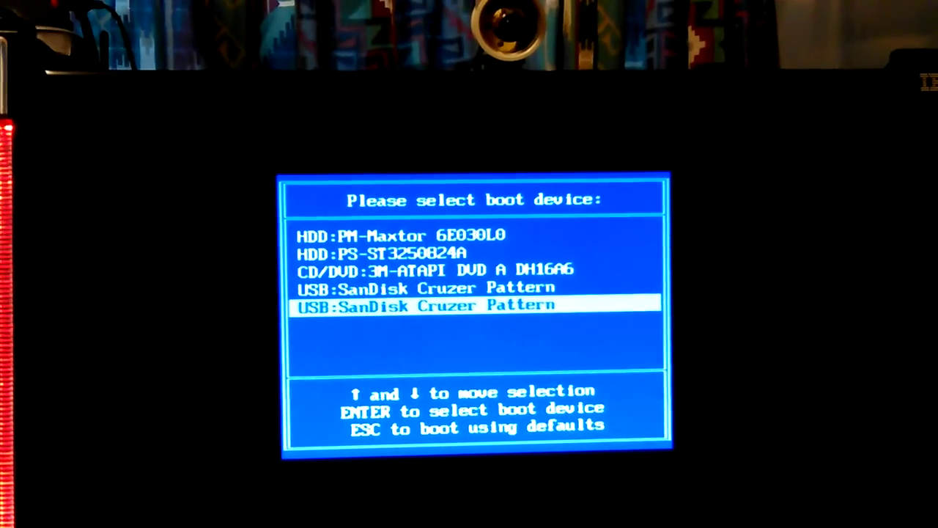